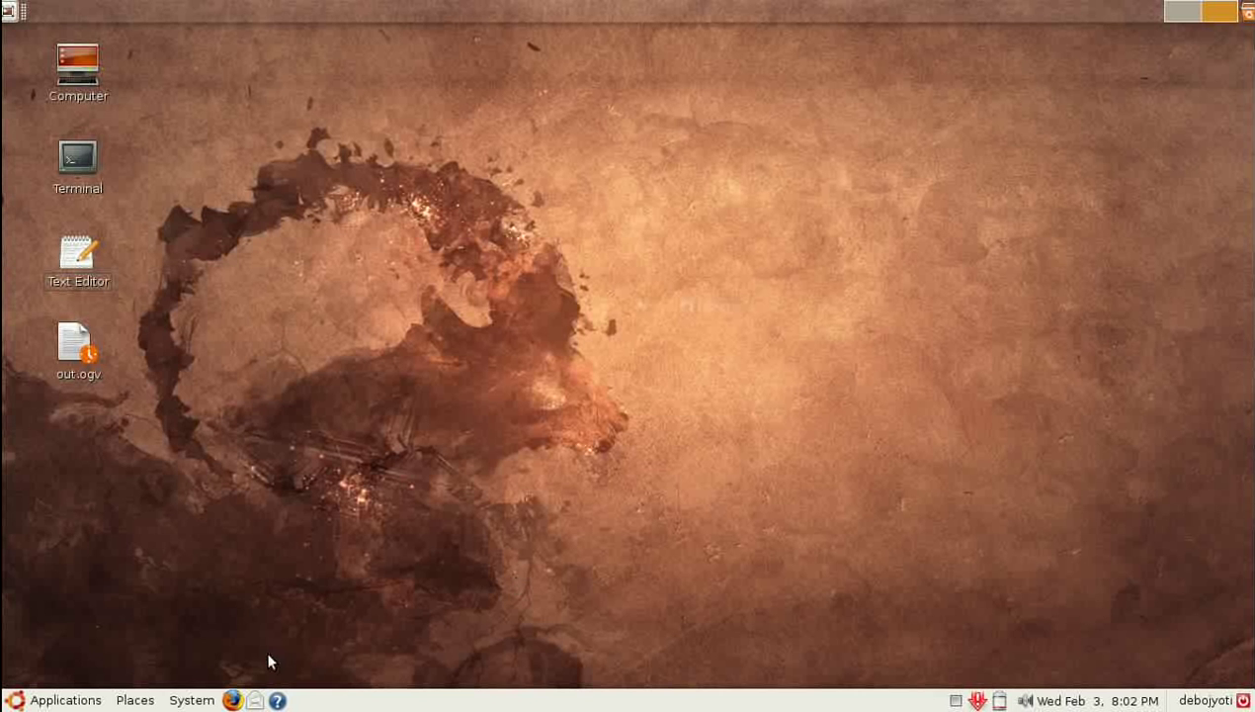
# Step: Open the Home Folder from Places, go up to / and open the empty root folder
pyautogui.click(151, 699)
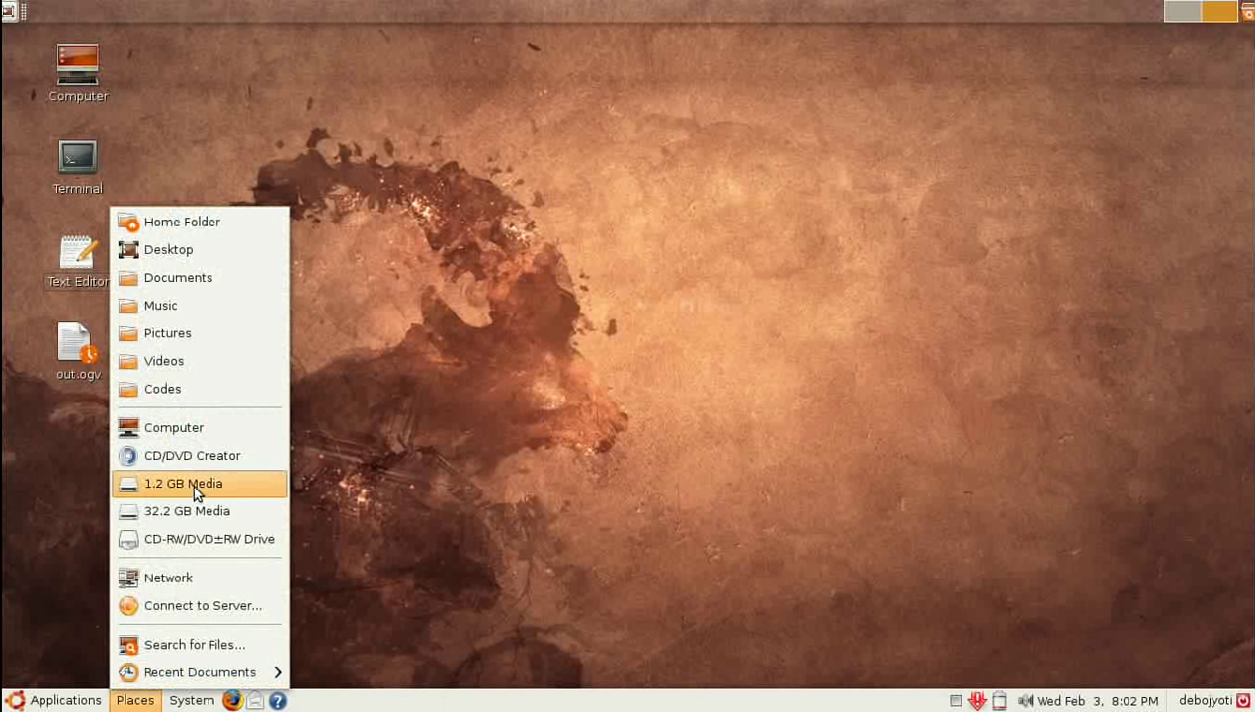
pyautogui.click(213, 225)
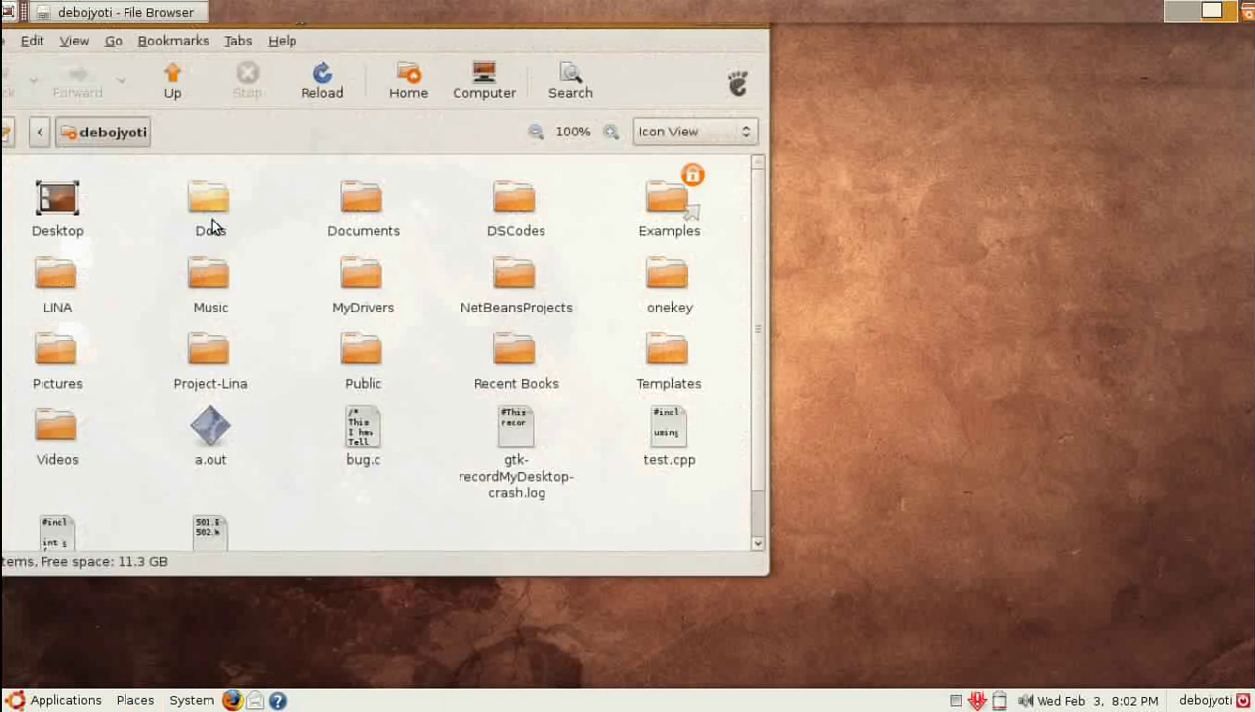
pyautogui.click(62, 142)
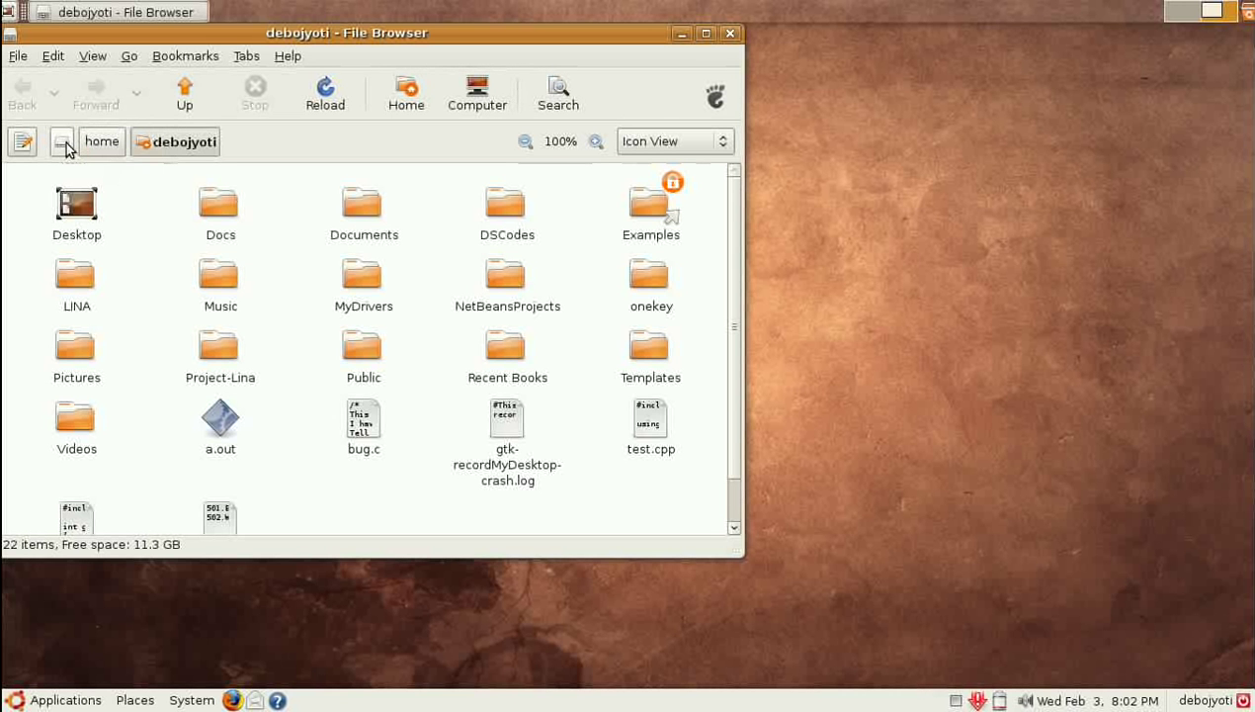
pyautogui.click(62, 142)
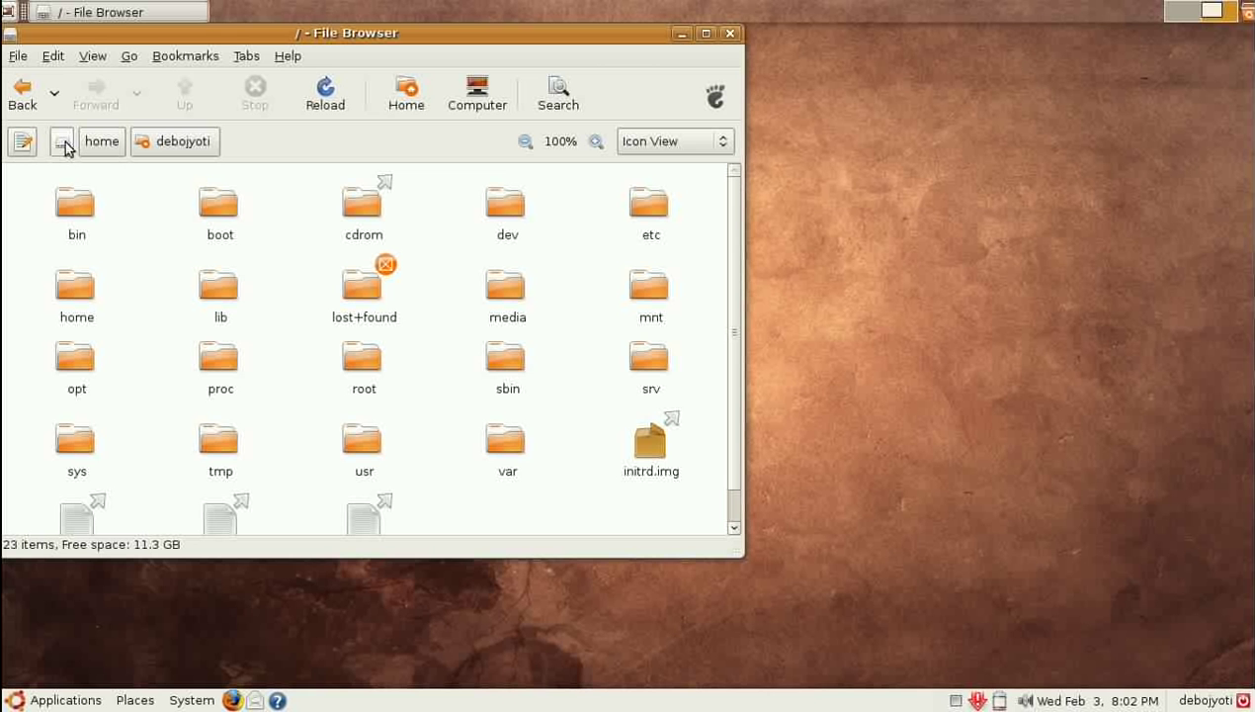
pyautogui.click(347, 362)
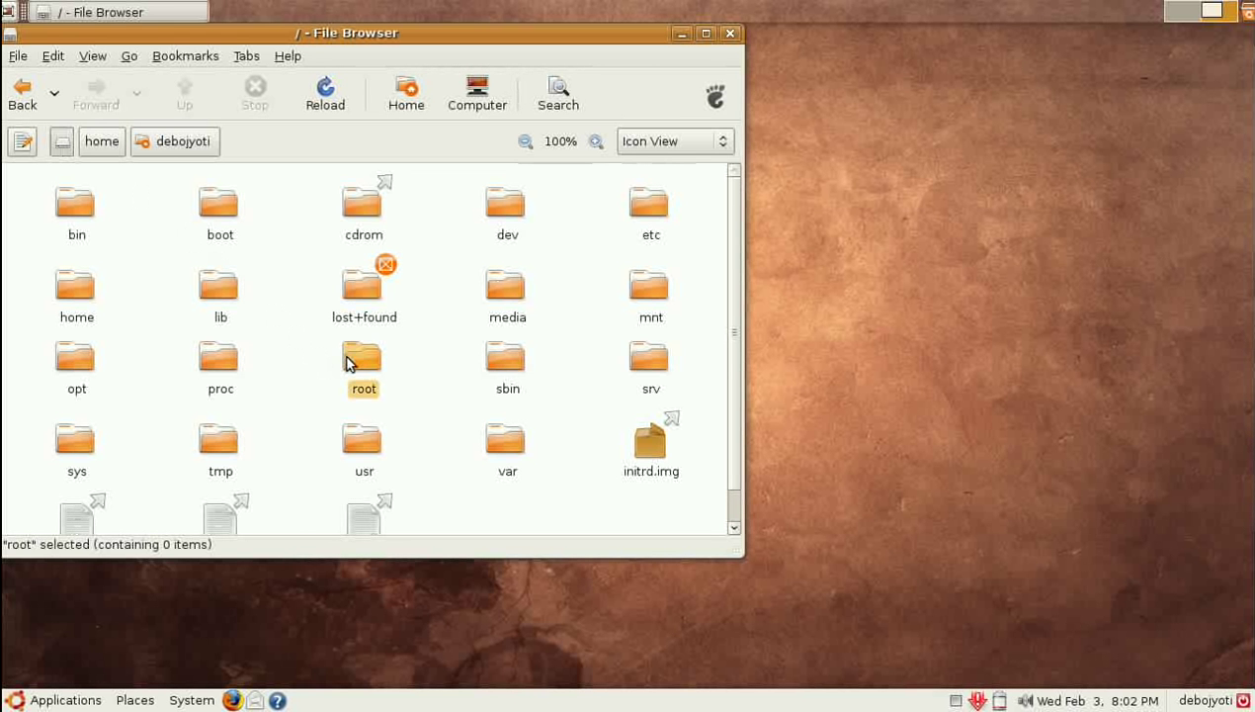
pyautogui.doubleClick(347, 363)
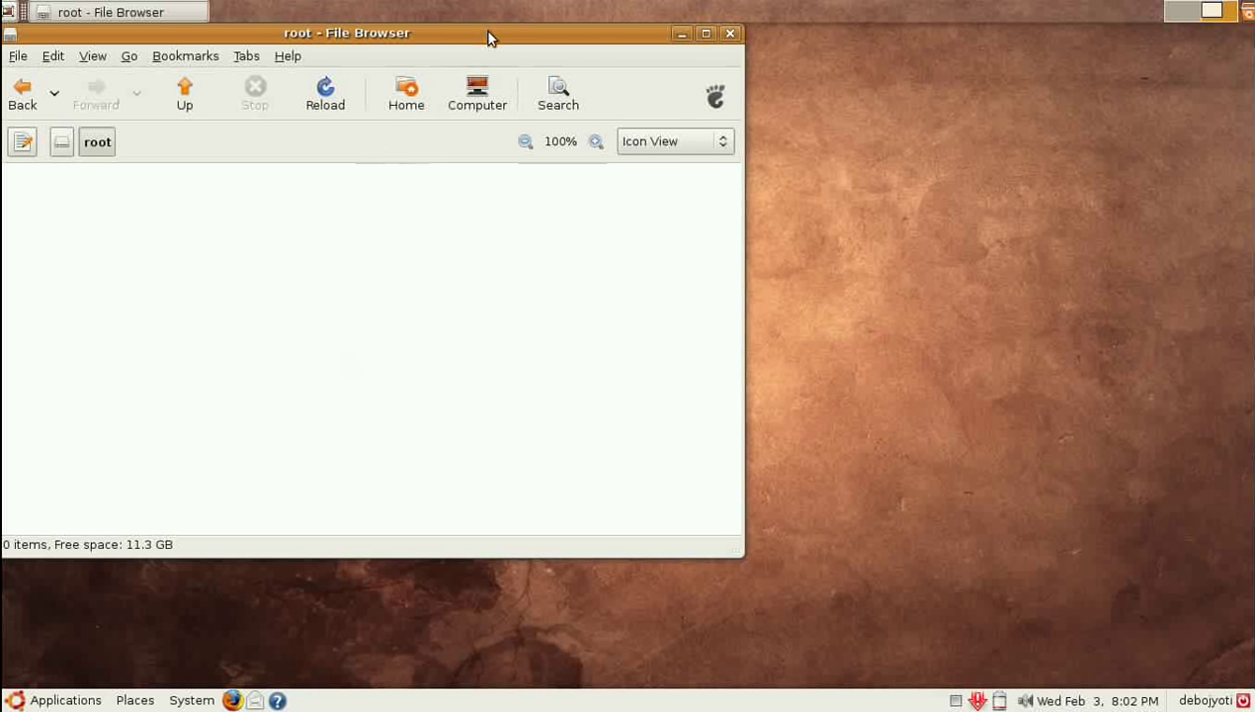
# Step: Move the window, return to the 23-item filesystem top level, deselect, and close Nautilus
pyautogui.moveTo(484, 36); pyautogui.dragTo(637, 101)
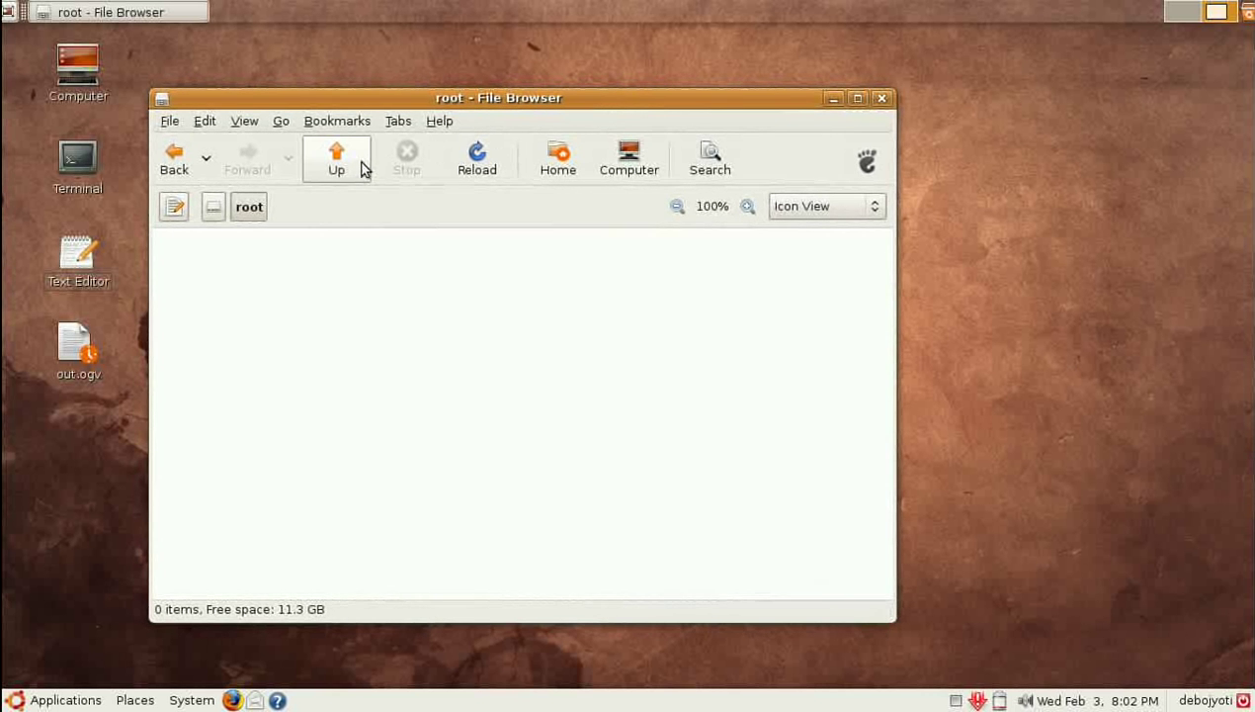
pyautogui.click(337, 160)
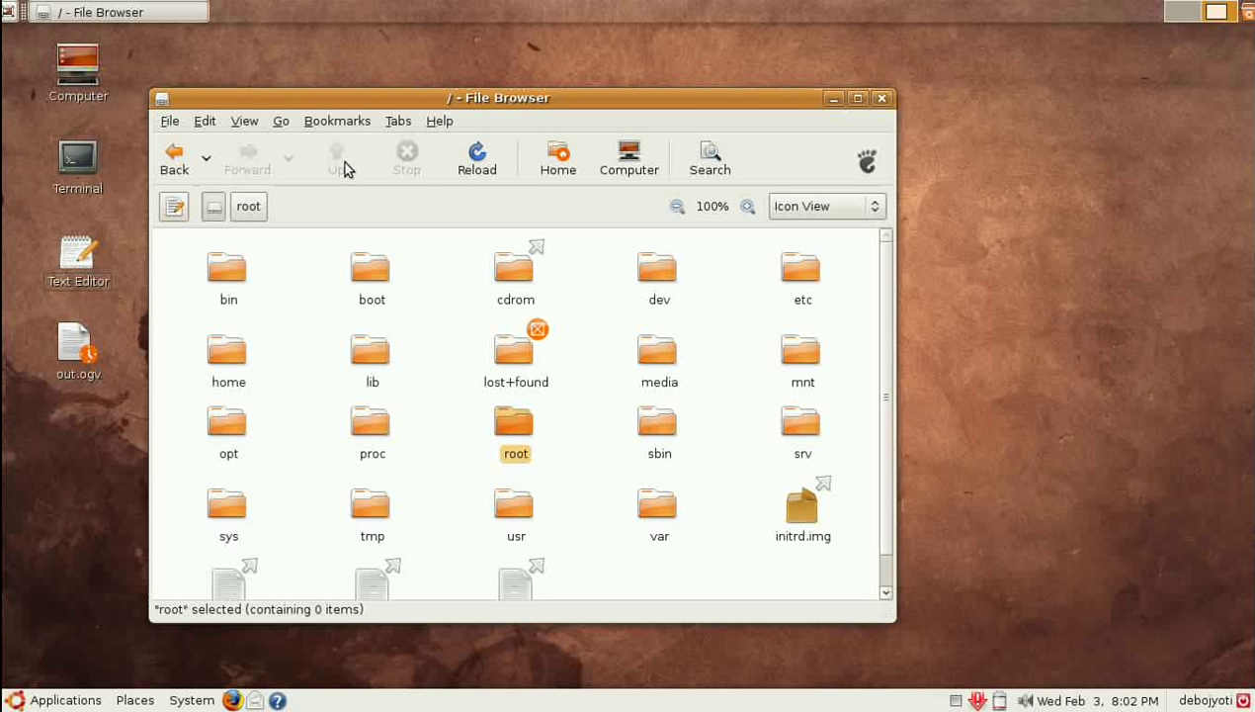
pyautogui.click(571, 329)
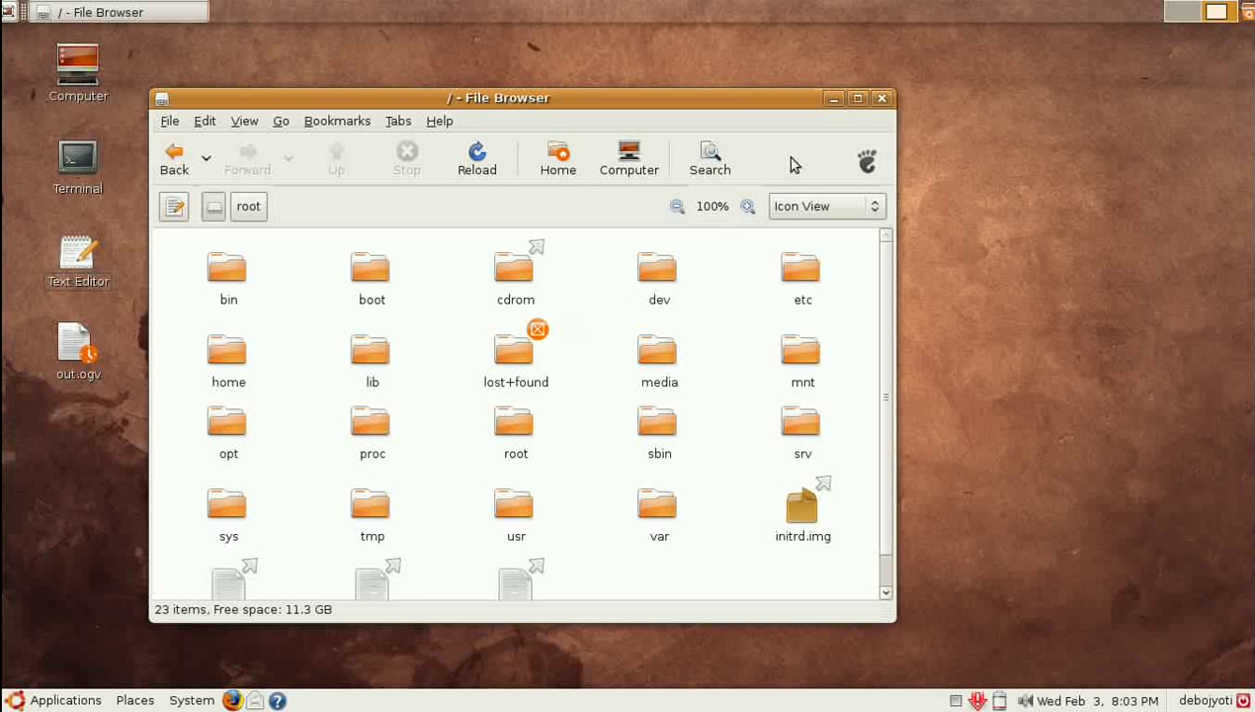
pyautogui.click(881, 98)
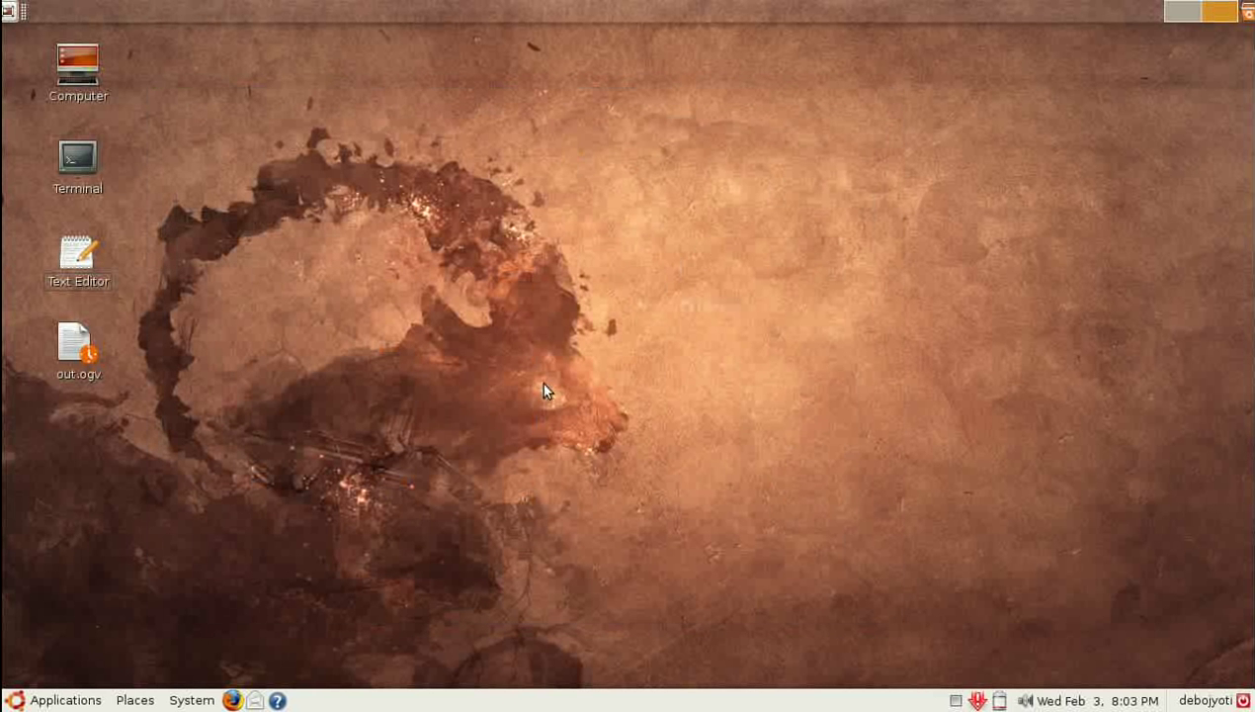
pyautogui.click(196, 701)
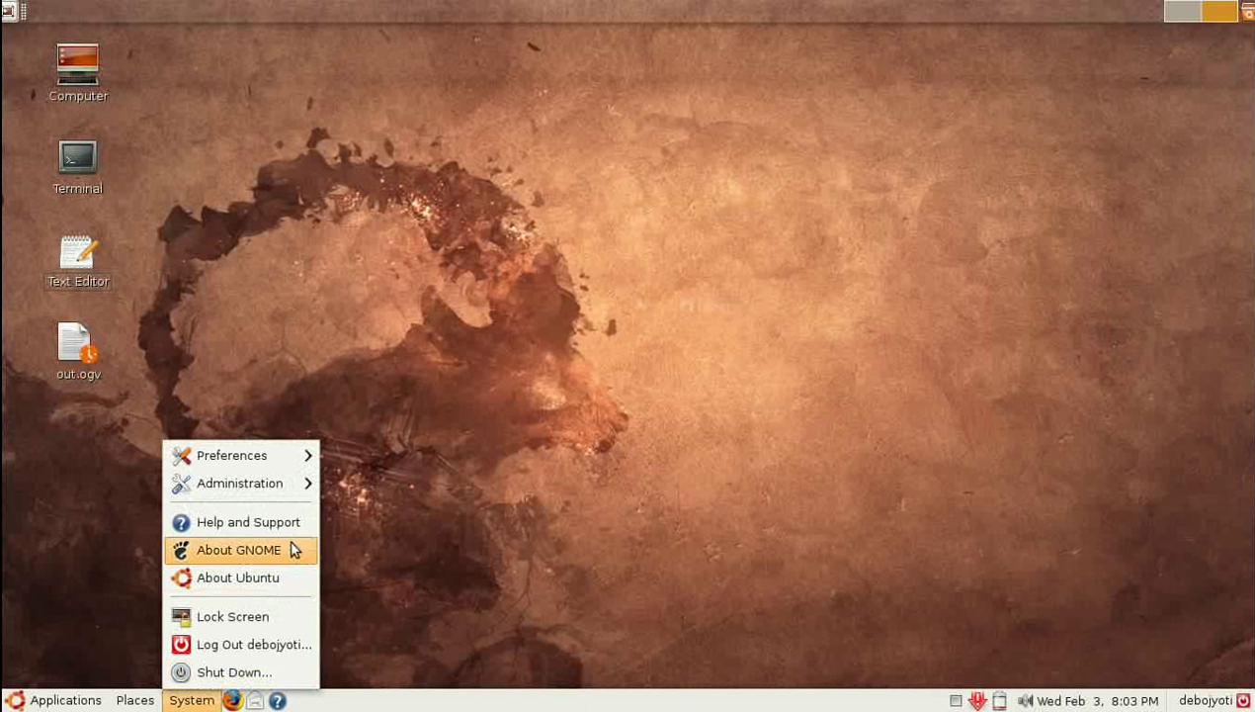
pyautogui.moveTo(239, 482)
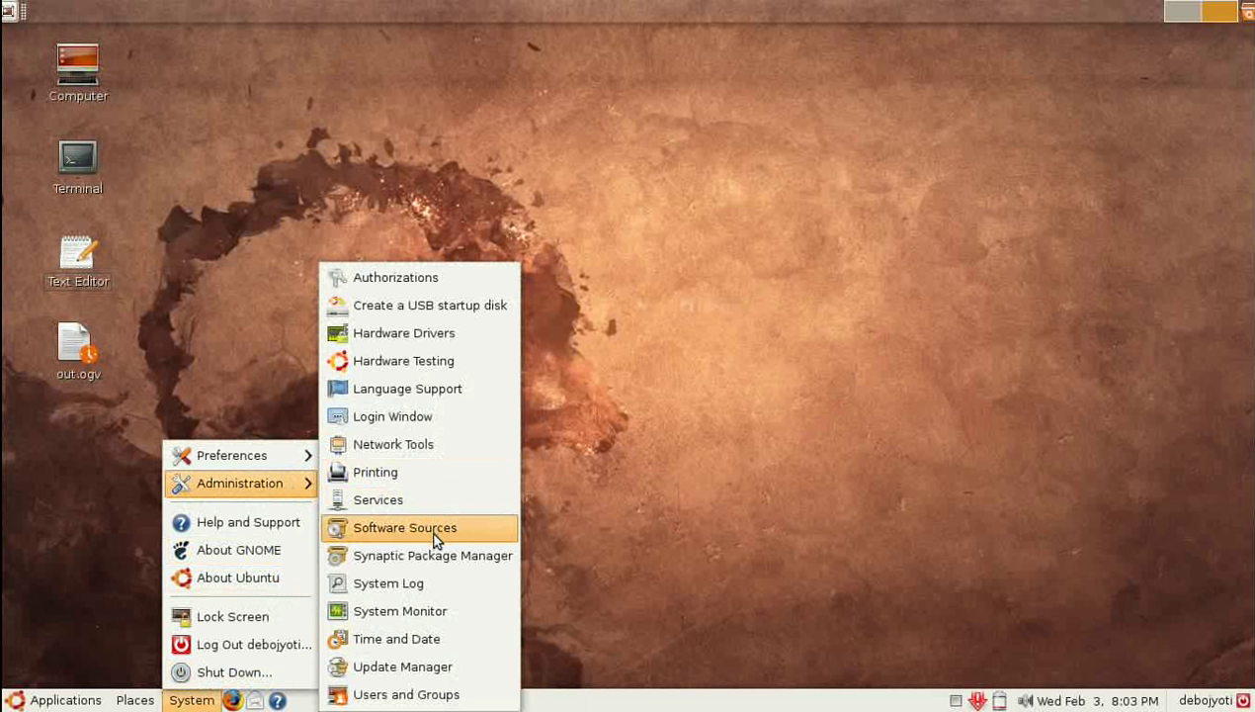
pyautogui.click(435, 538)
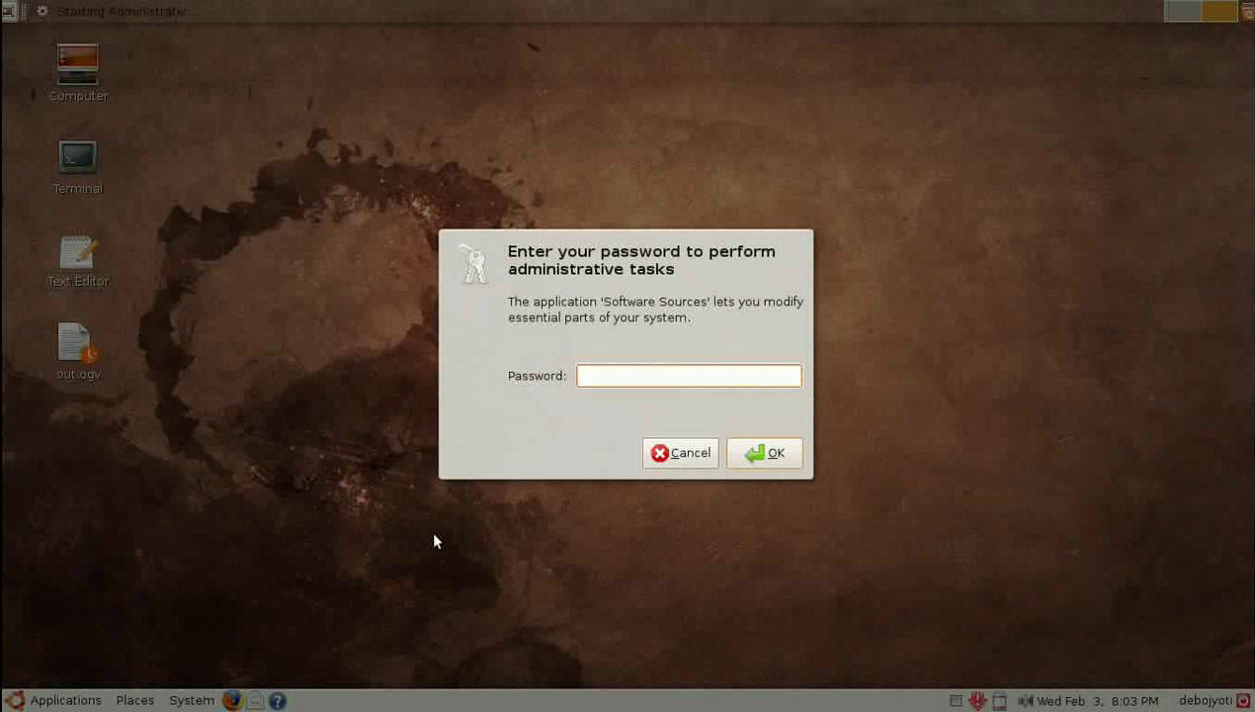
pyautogui.write('aa')
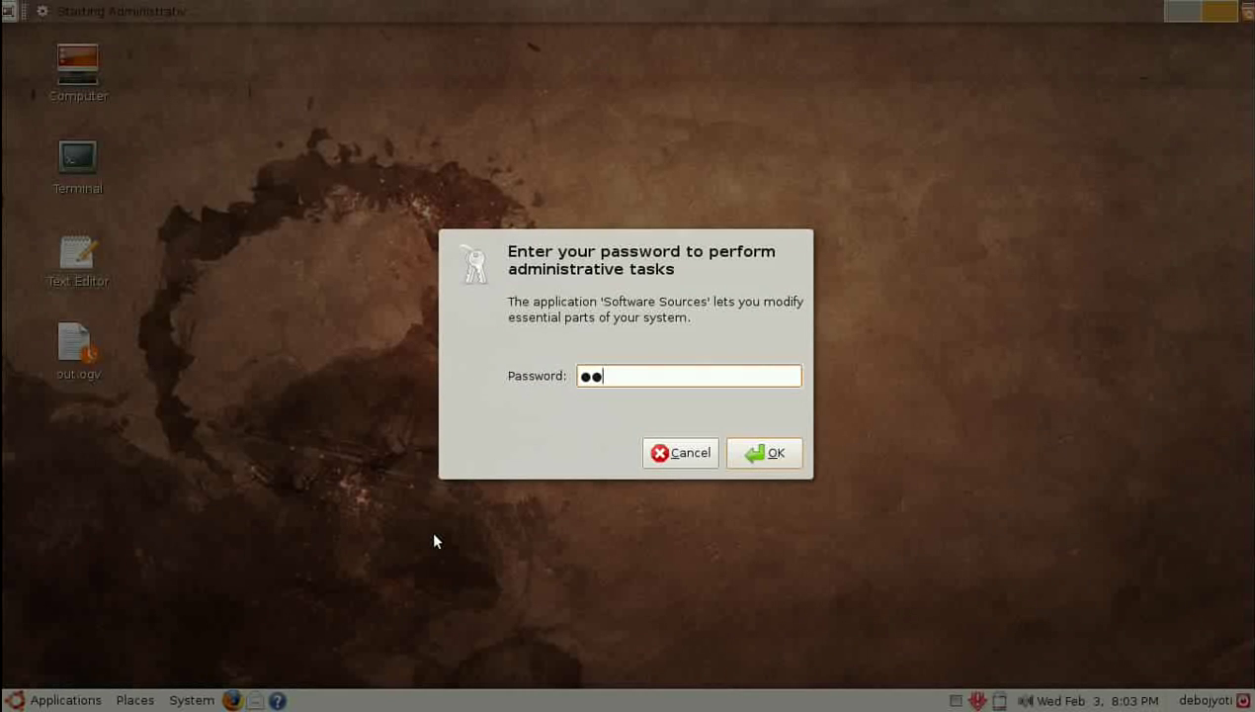
pyautogui.write('aaaaaa')
pyautogui.press('Return')
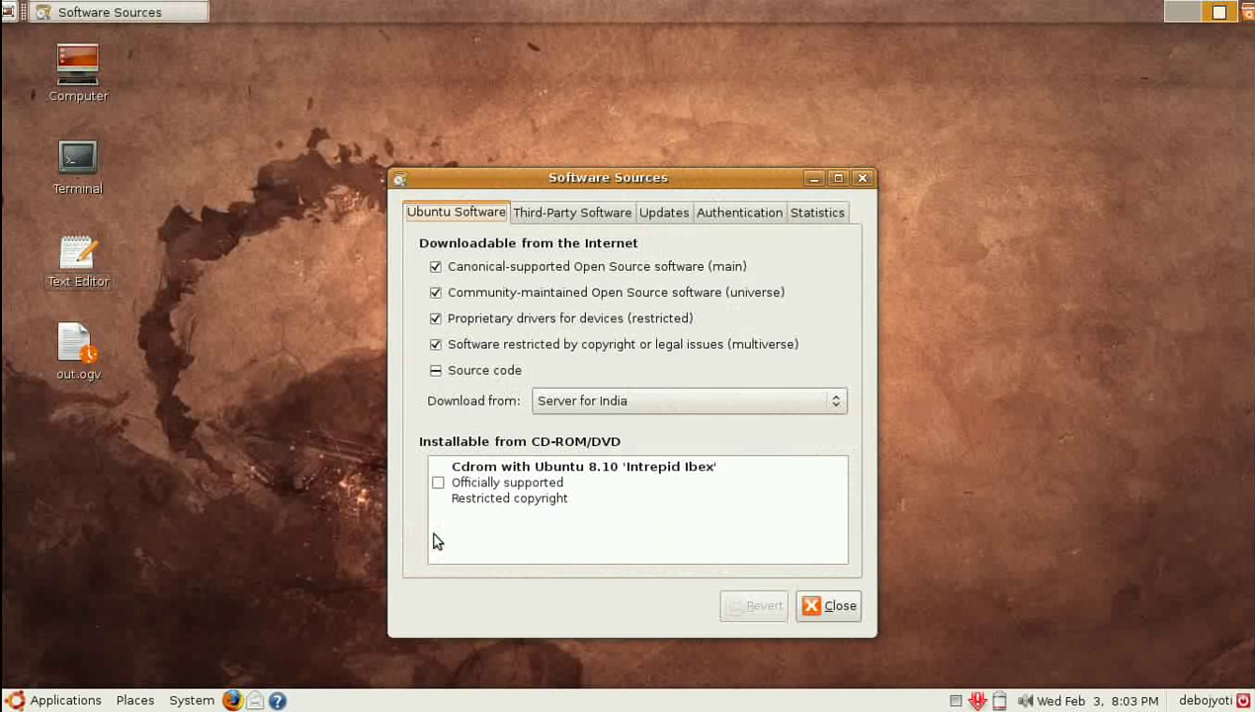
pyautogui.click(838, 611)
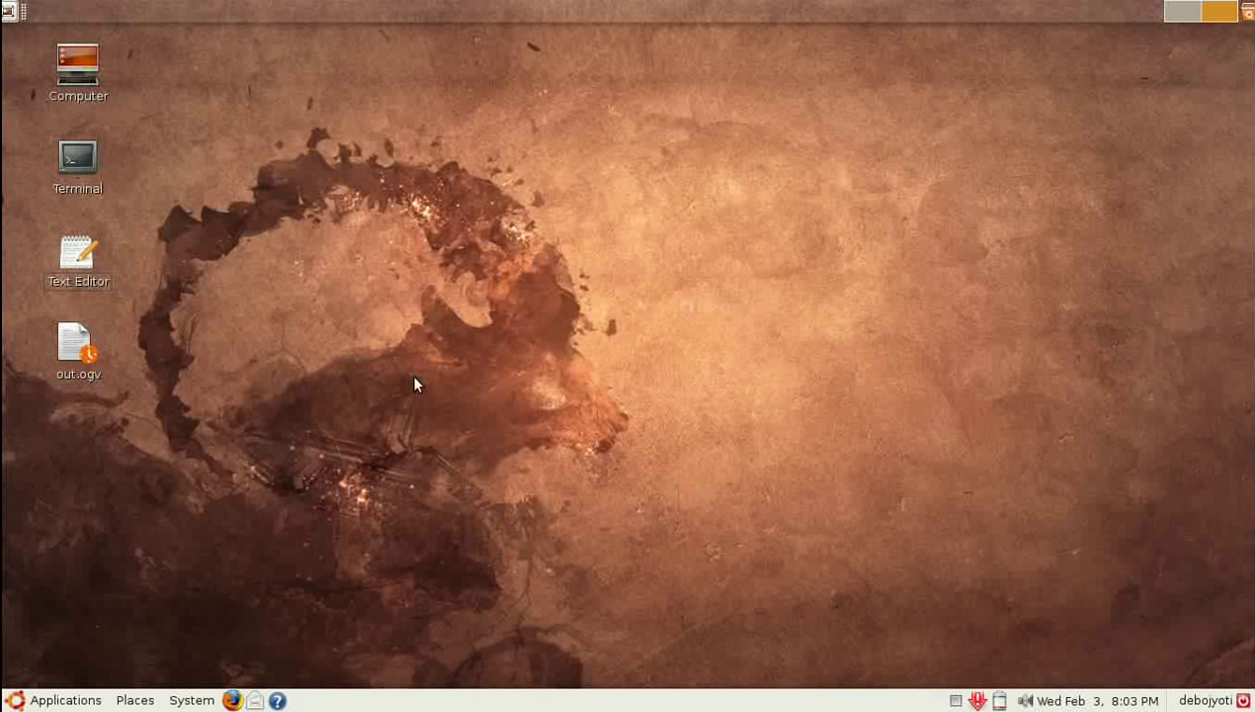
# Step: Open Terminal from the desktop icon, centre it, and run su with the root password
pyautogui.doubleClick(79, 161)
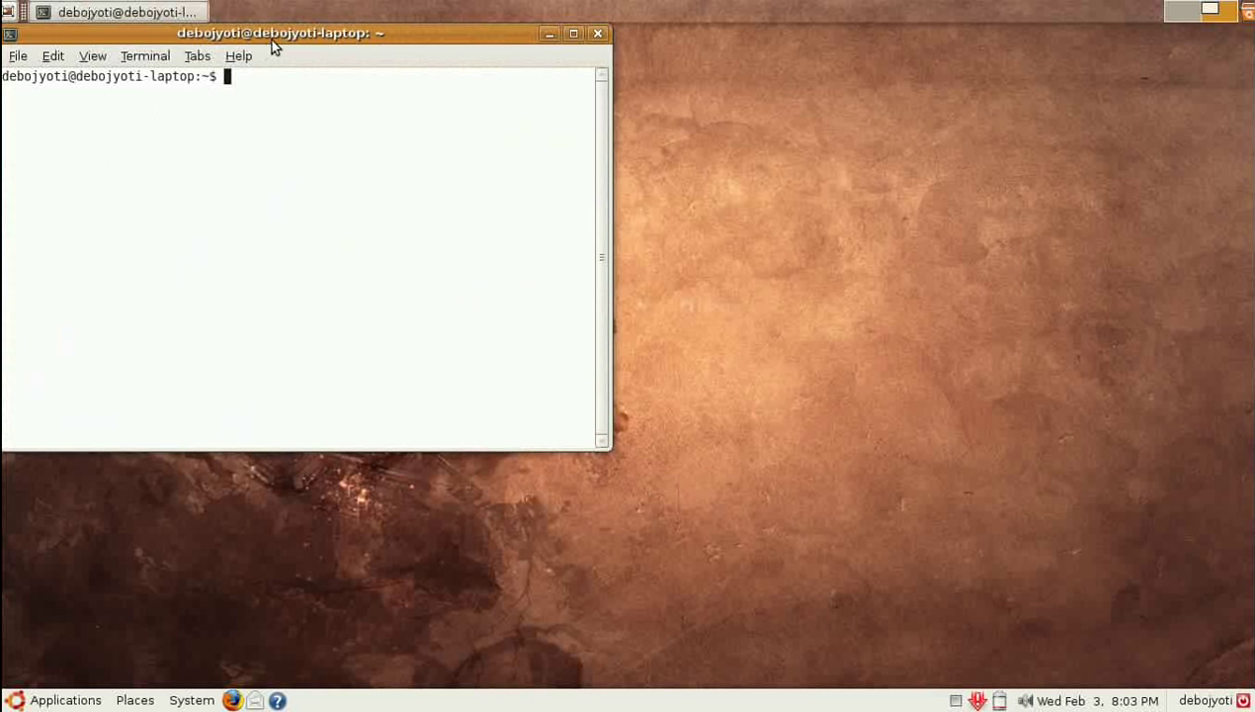
pyautogui.moveTo(275, 34); pyautogui.dragTo(515, 132)
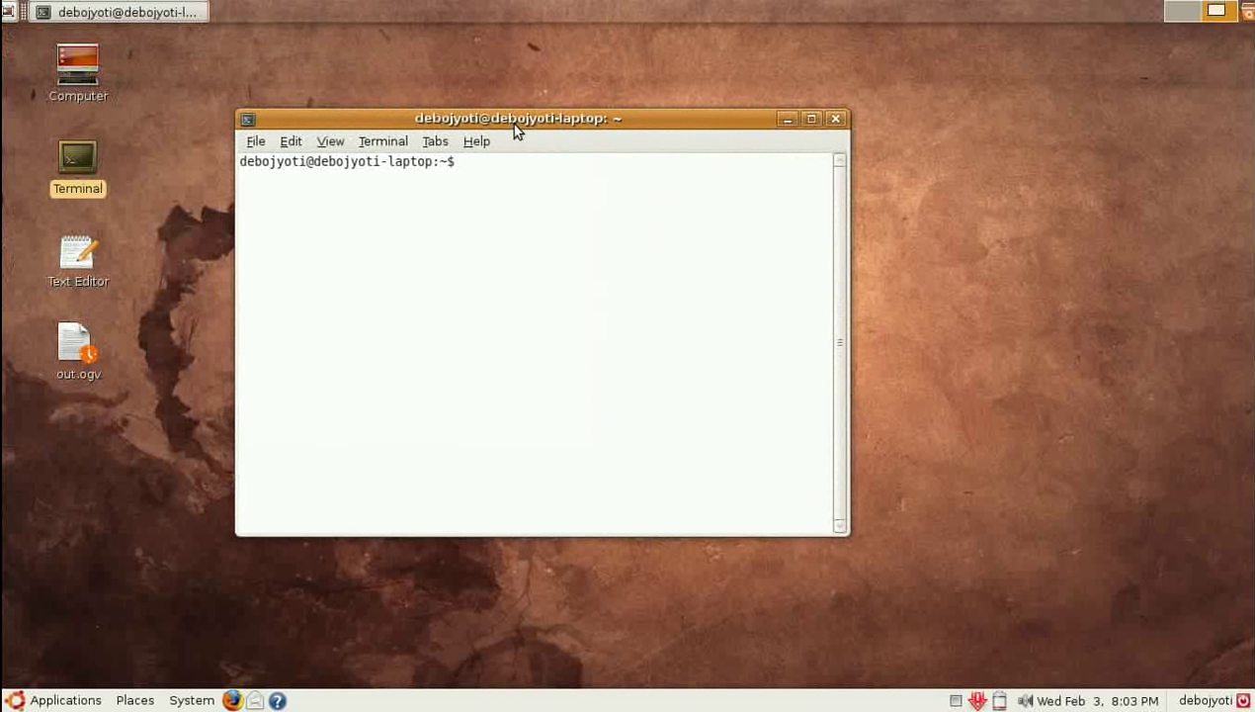
pyautogui.write('su')
pyautogui.press('Return')
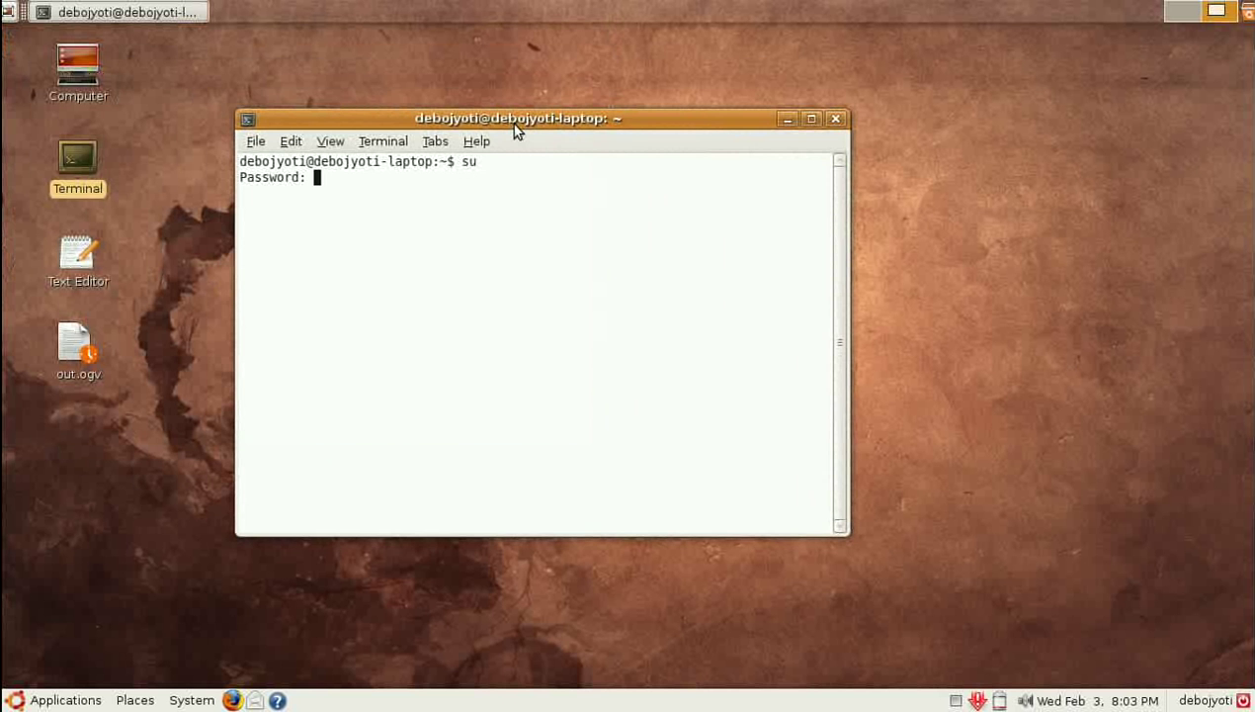
pyautogui.press('Return')
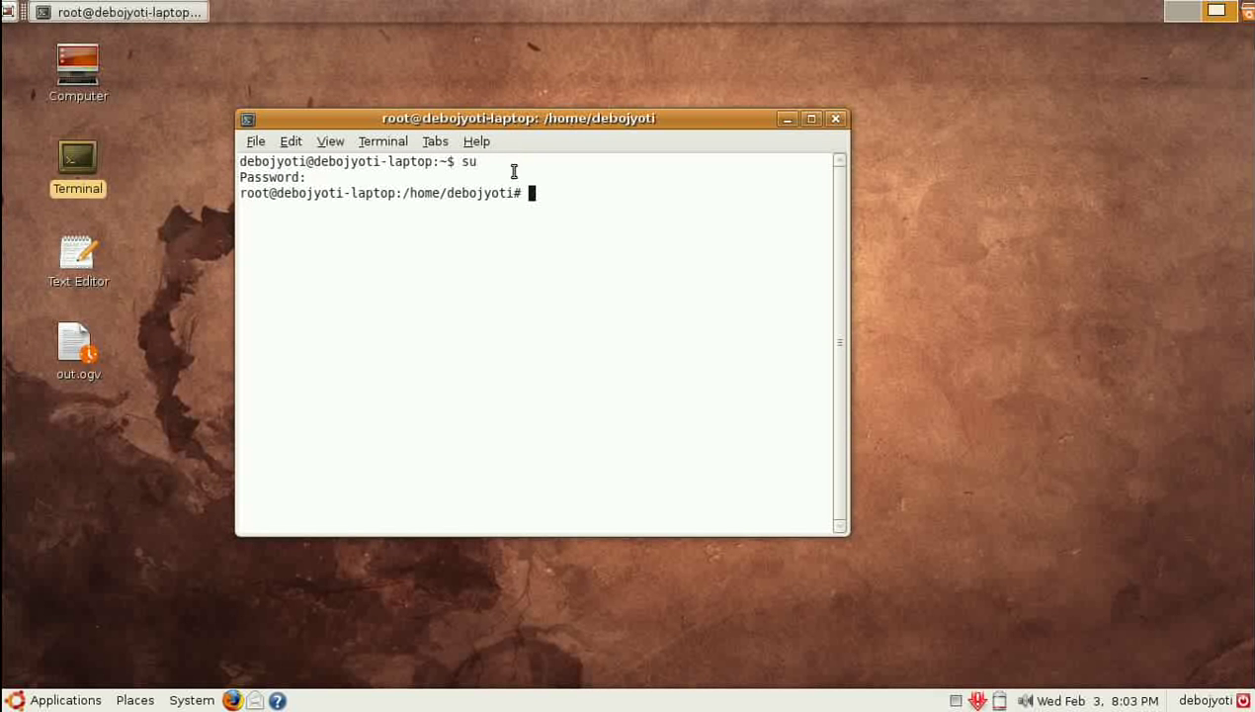
# Step: Print the last /etc/passwd entry with cat /etc/passwd | tail -1
pyautogui.moveTo(513, 188); pyautogui.dragTo(541, 198)
pyautogui.click(542, 198)
pyautogui.write('cat ')
pyautogui.write('/etc/p')
pyautogui.write('asswd ')
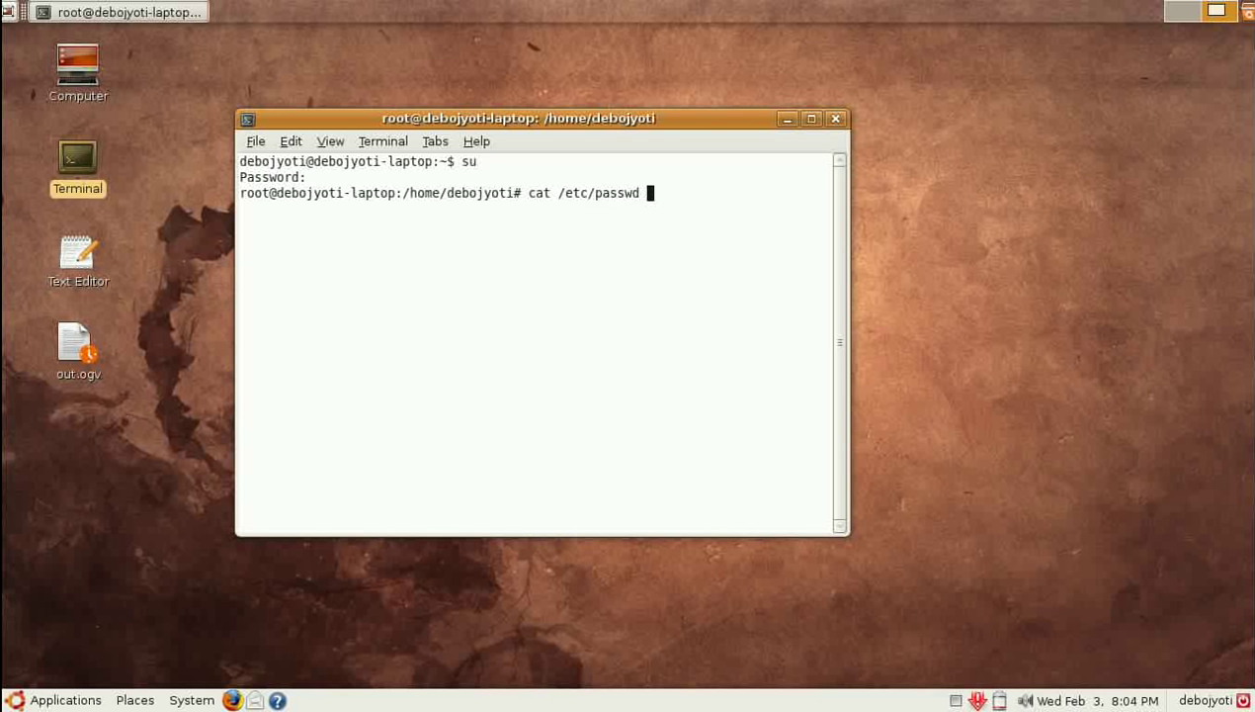
pyautogui.write('| tai')
pyautogui.write('l -1')
pyautogui.press('Return')
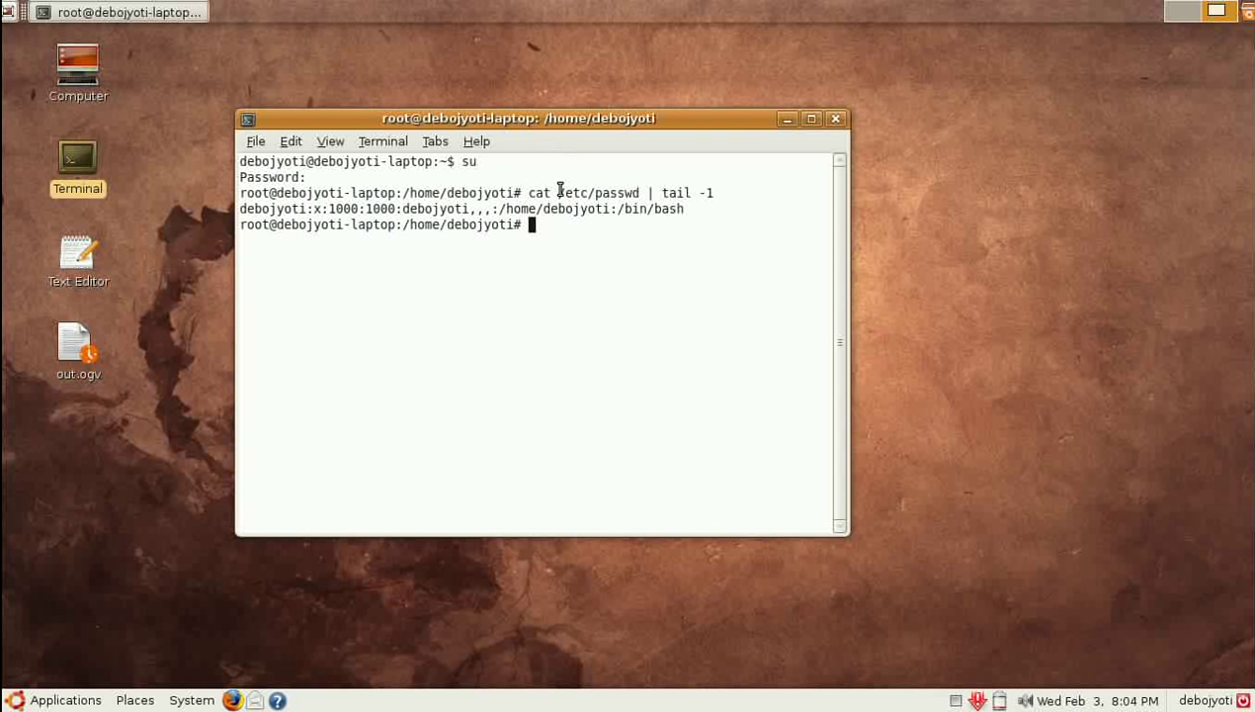
# Step: Highlight the /etc/passwd path, then exit the root shell
pyautogui.moveTo(559, 191); pyautogui.dragTo(643, 189)
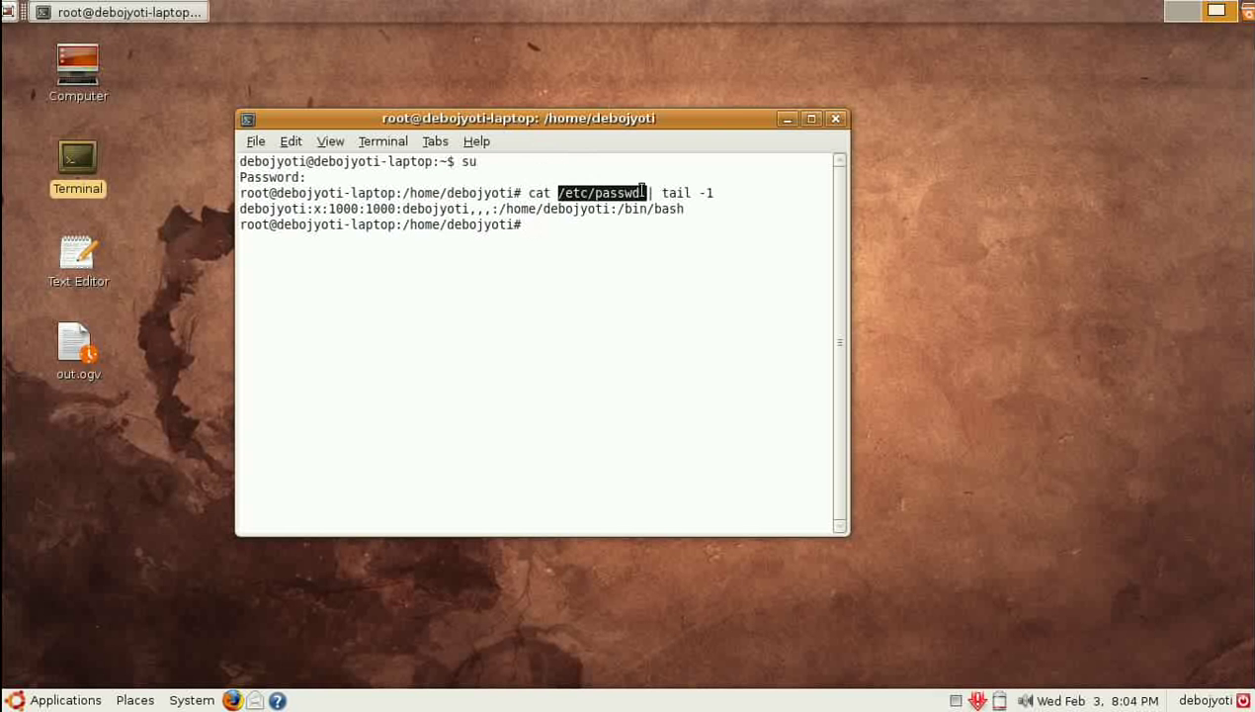
pyautogui.click(583, 238)
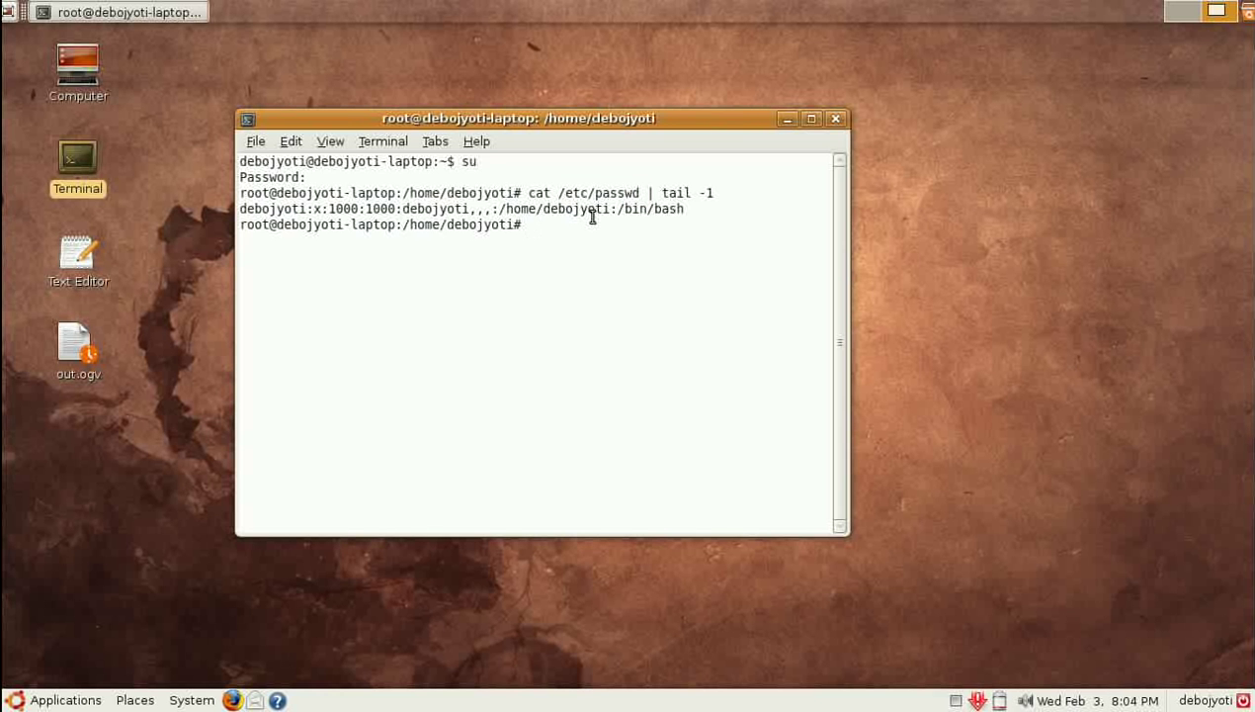
pyautogui.write('e')
pyautogui.write('xit')
pyautogui.press('Return')
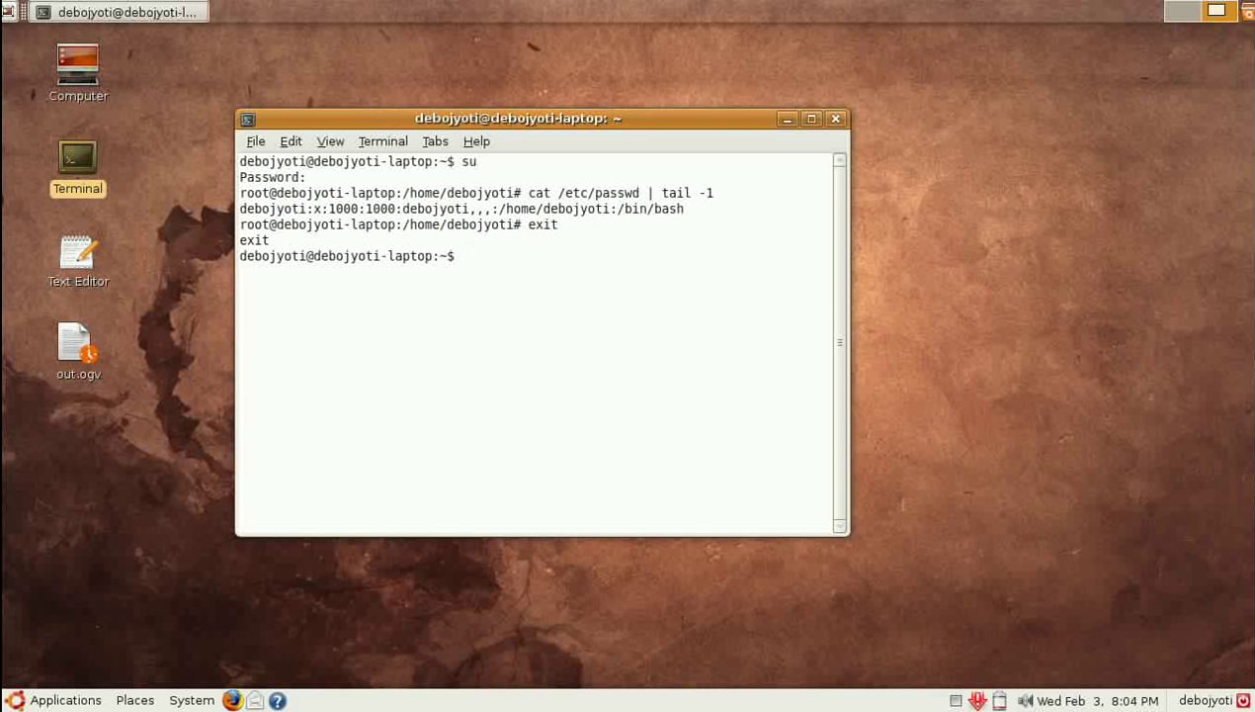
# Step: Run sudo apt-get vlc and enter the sudo password
pyautogui.write('s')
pyautogui.write('udo ')
pyautogui.write('pa')
pyautogui.write('s')
pyautogui.press('BackSpace')
pyautogui.press('BackSpace')
pyautogui.press('BackSpace')
pyautogui.write('ap')
pyautogui.write('t-get ')
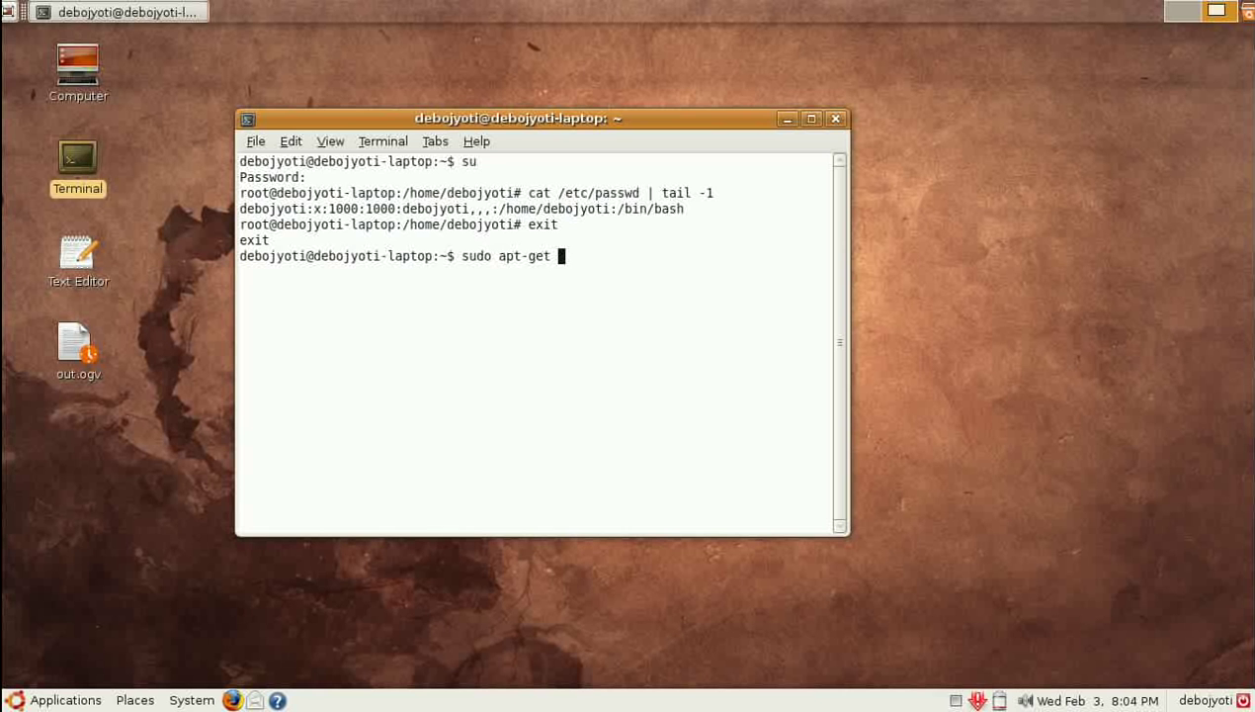
pyautogui.write('vlc')
pyautogui.press('Return')
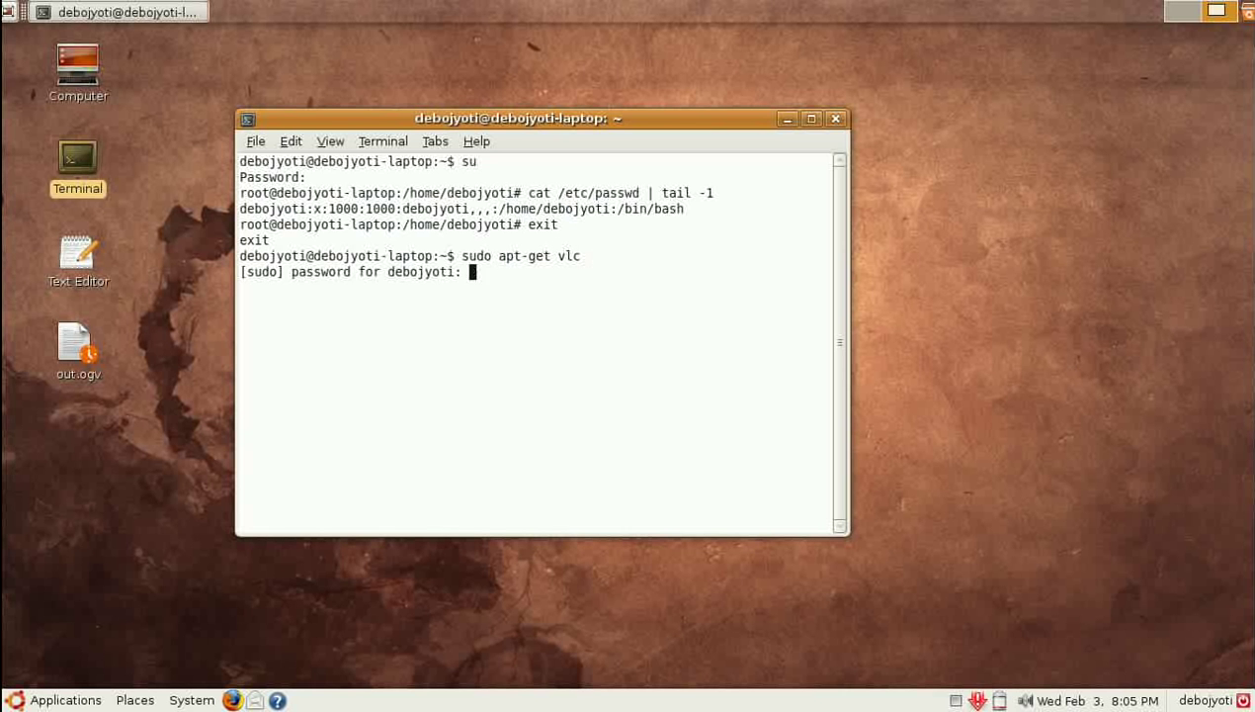
pyautogui.press('Return')
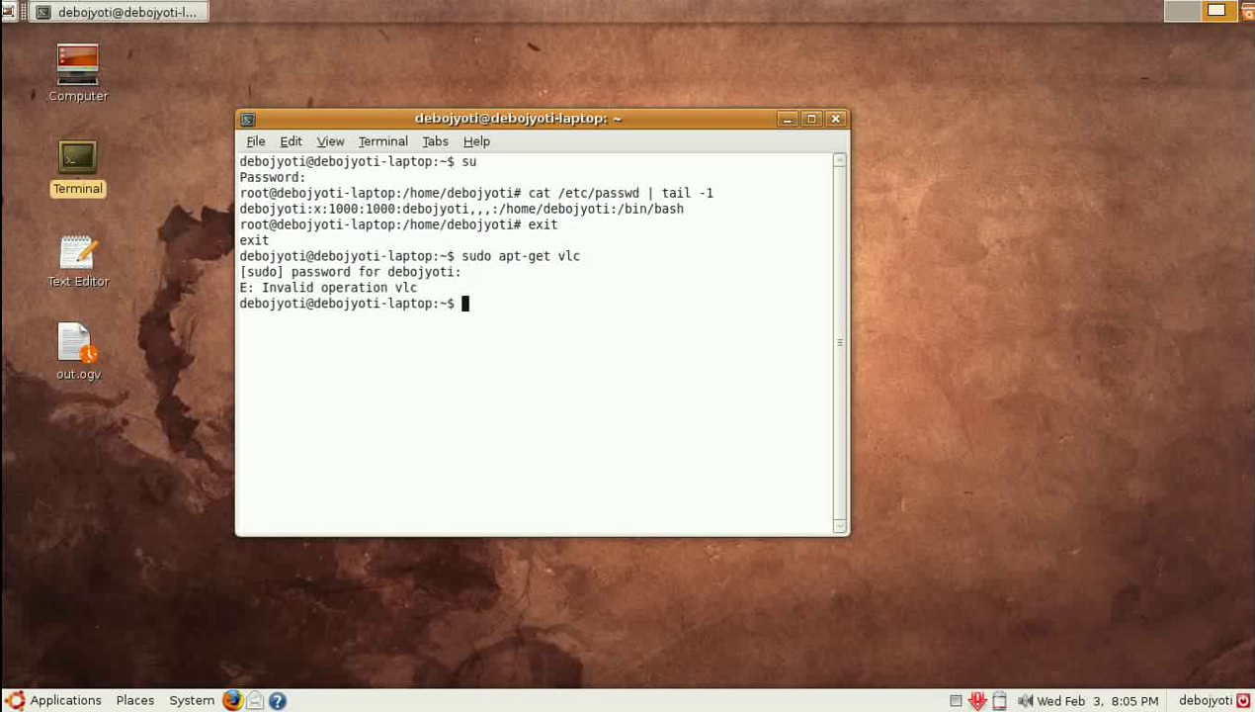
# Step: Correct it to sudo apt-get install vlc, then answer n to abort the installation
pyautogui.press('Up')
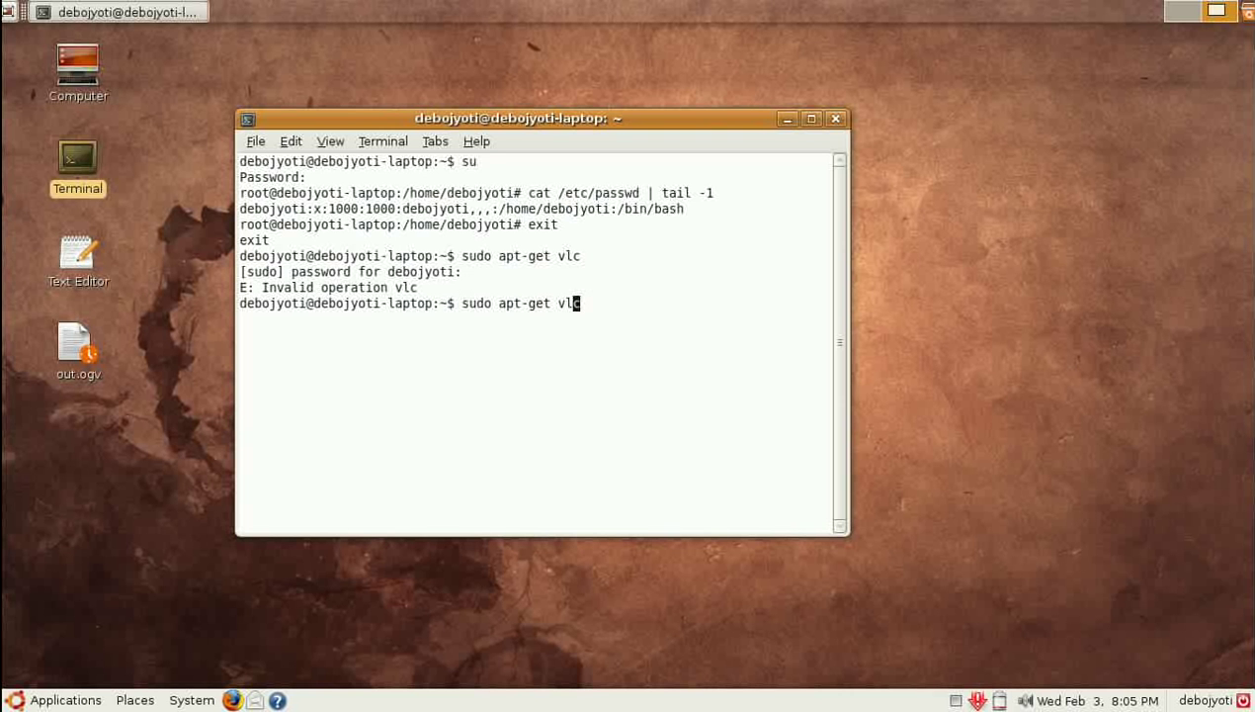
pyautogui.press('Left')
pyautogui.press('Left')
pyautogui.press('Left')
pyautogui.write('install')
pyautogui.press('Return')
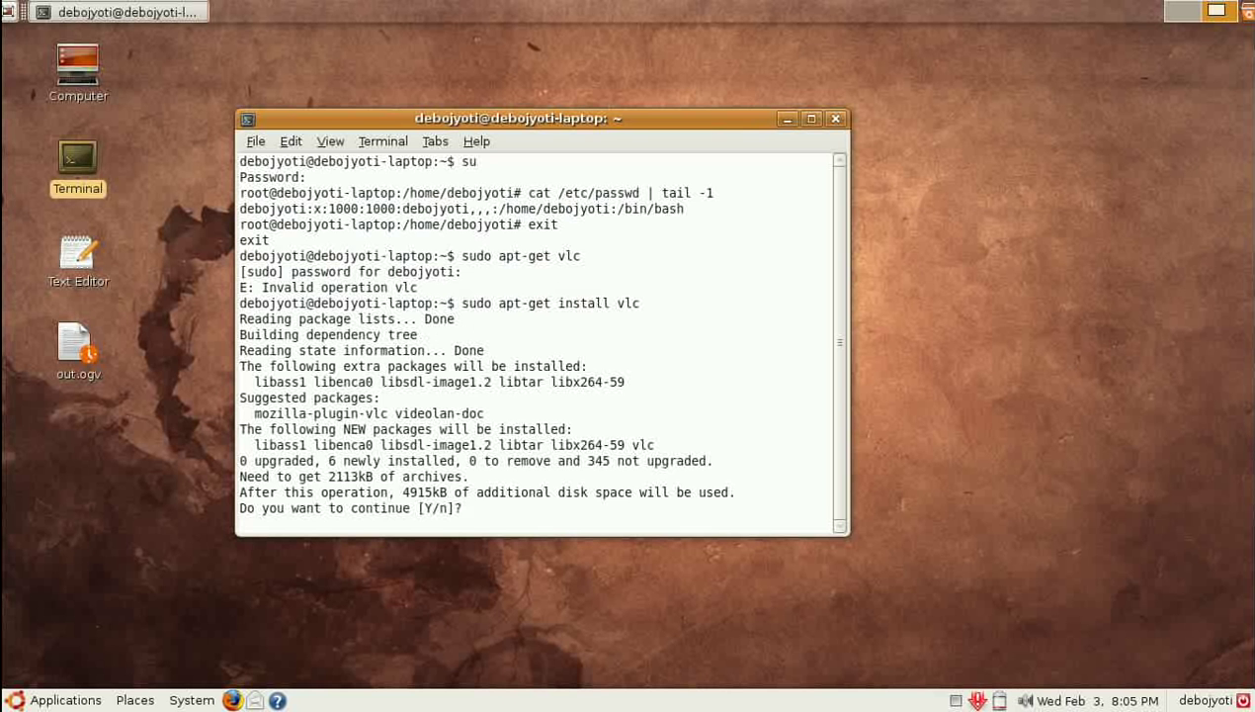
pyautogui.write('n')
pyautogui.press('Return')
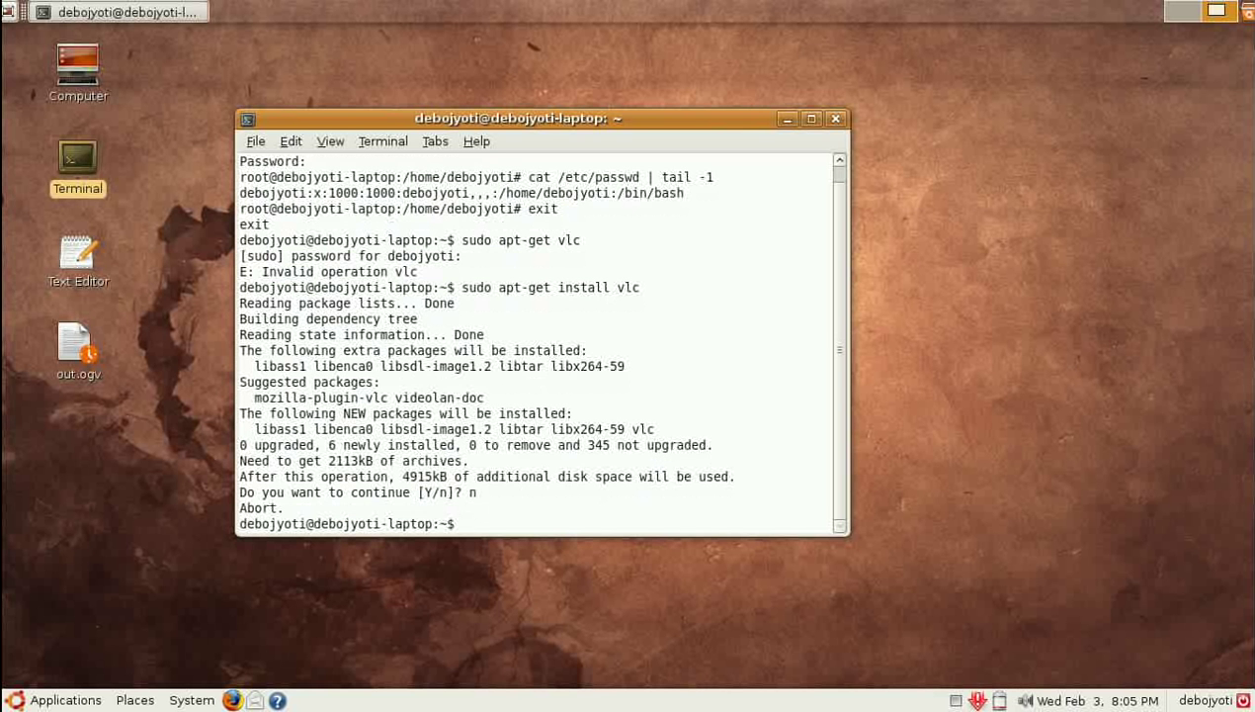